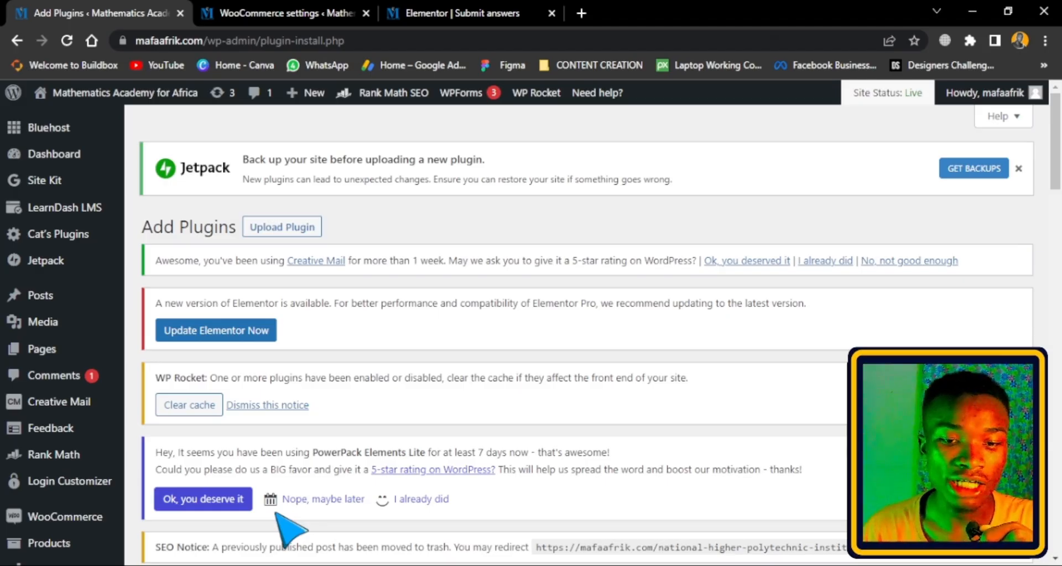
- Search the available plugins for "wooc"
scroll(368, 355, down, 3)
scroll(39, 454, down, 4)
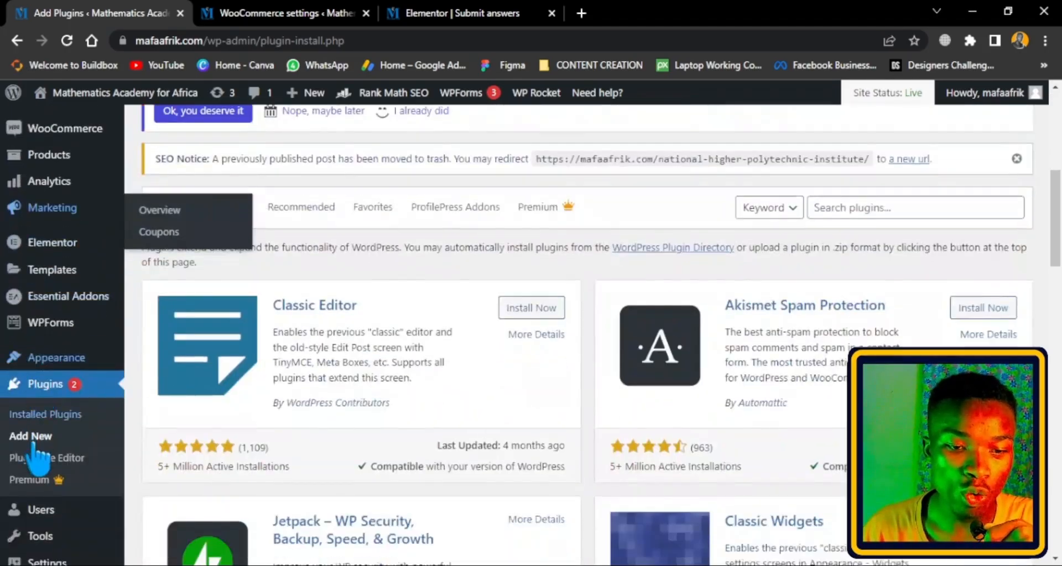
scroll(39, 455, down, 1)
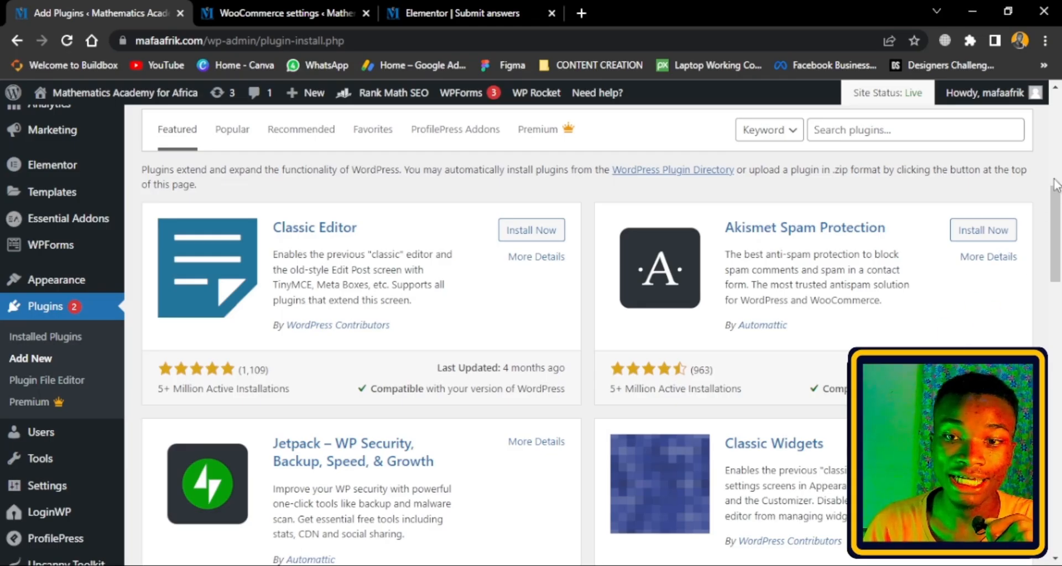
click(904, 134)
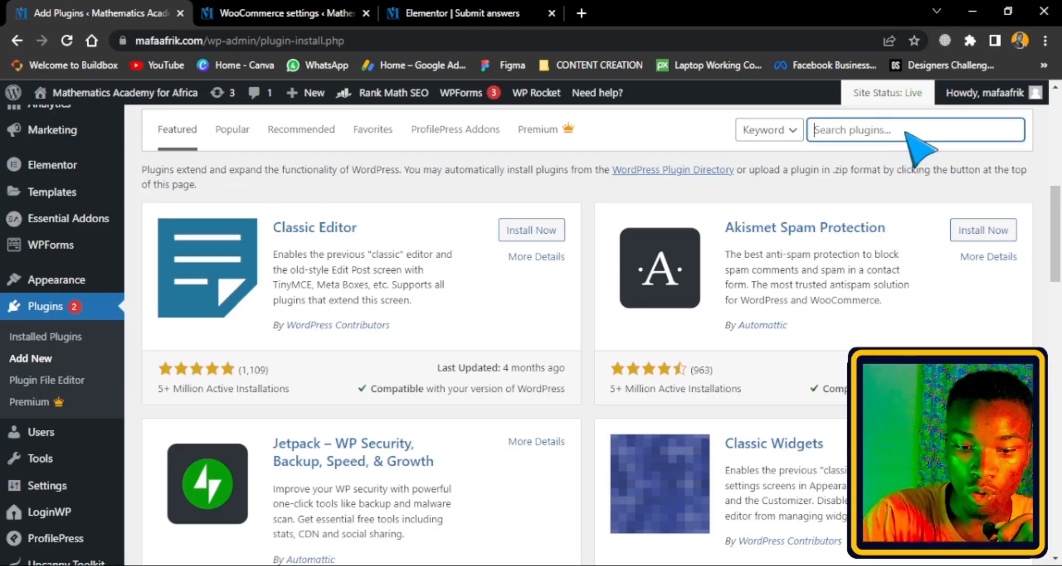
text(woo)
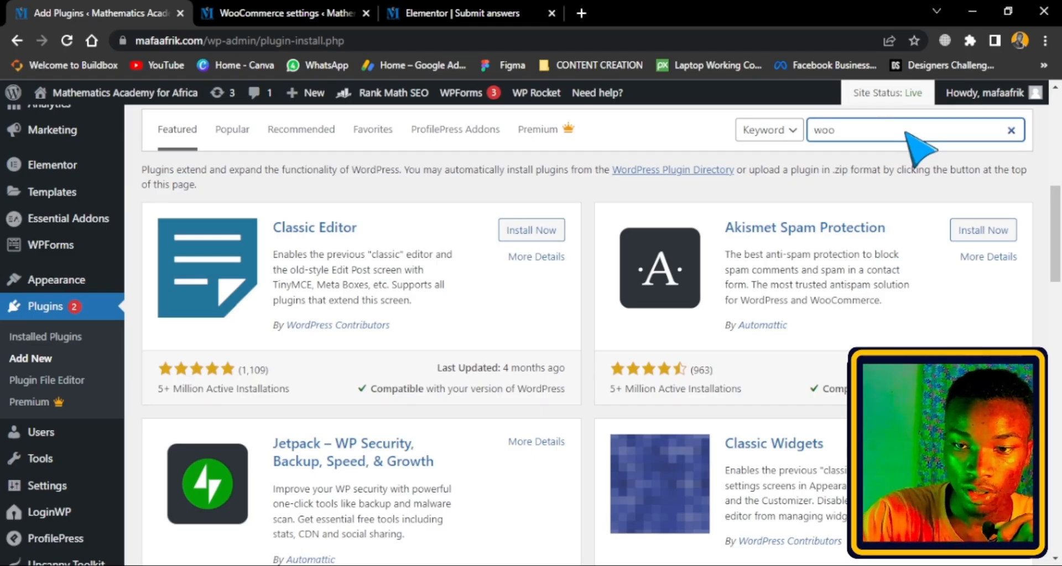
text(coo)
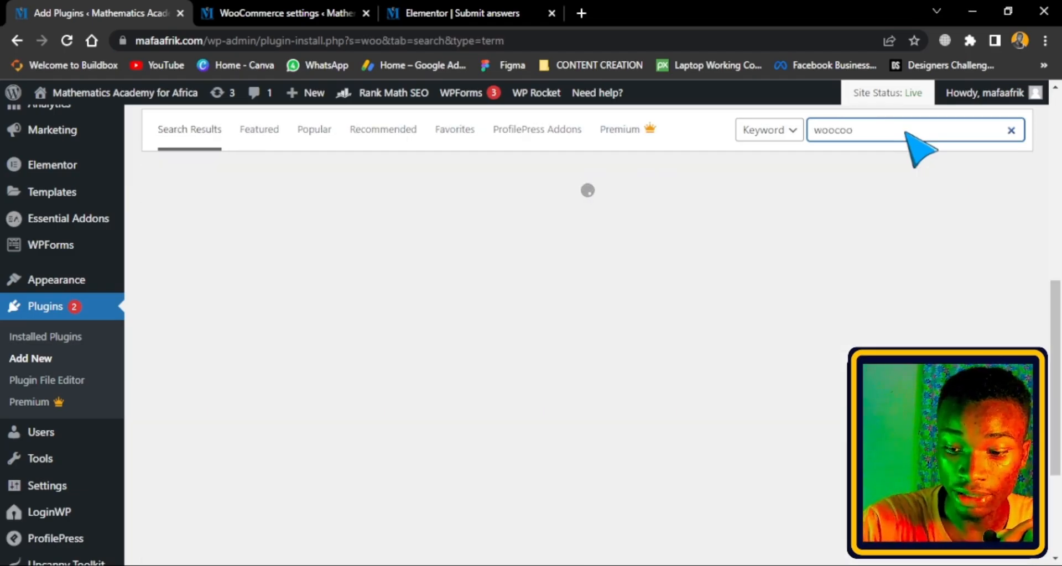
key(BackSpace)
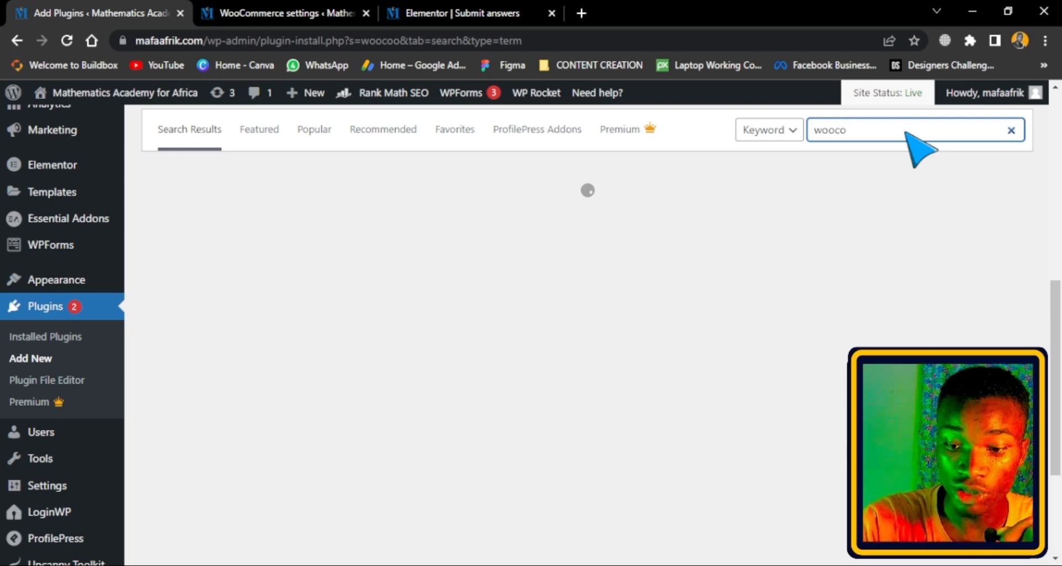
key(BackSpace)
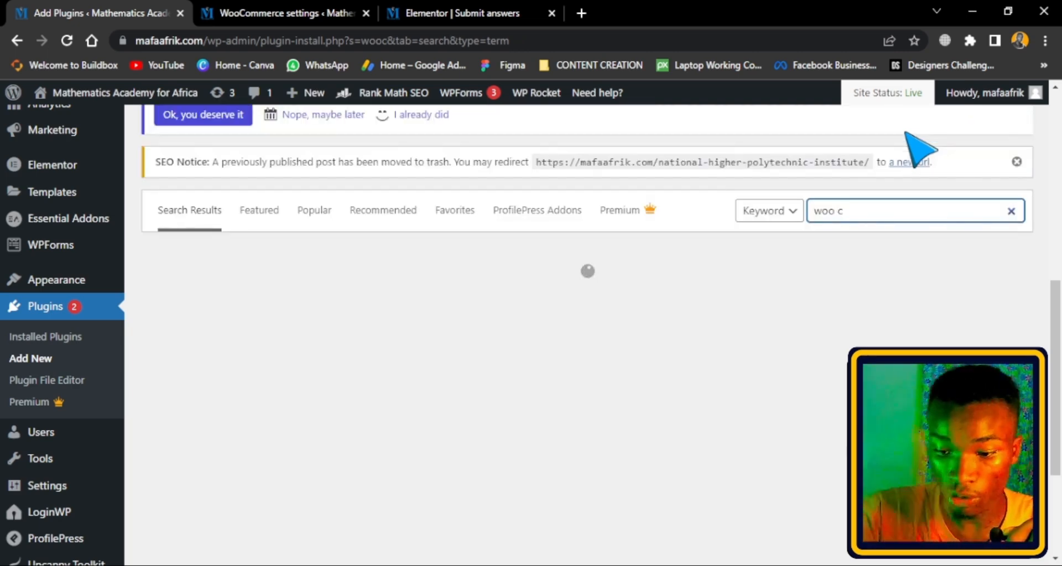
- Replace the plugin search term with "momo" and open the list of installed plugins
key(BackSpace)
key(BackSpace)
key(BackSpace)
key(BackSpace)
key(BackSpace)
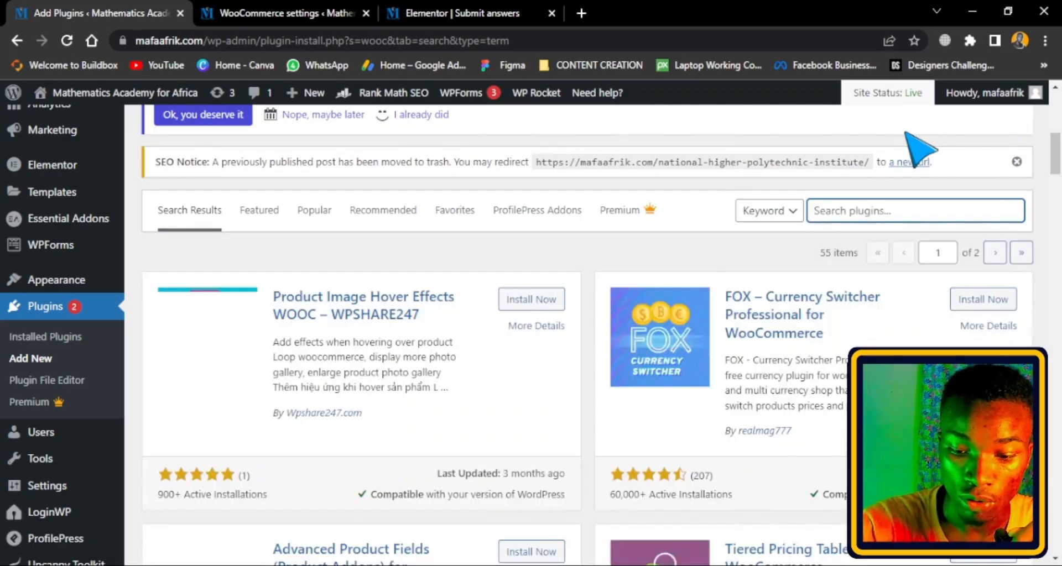
text(momo)
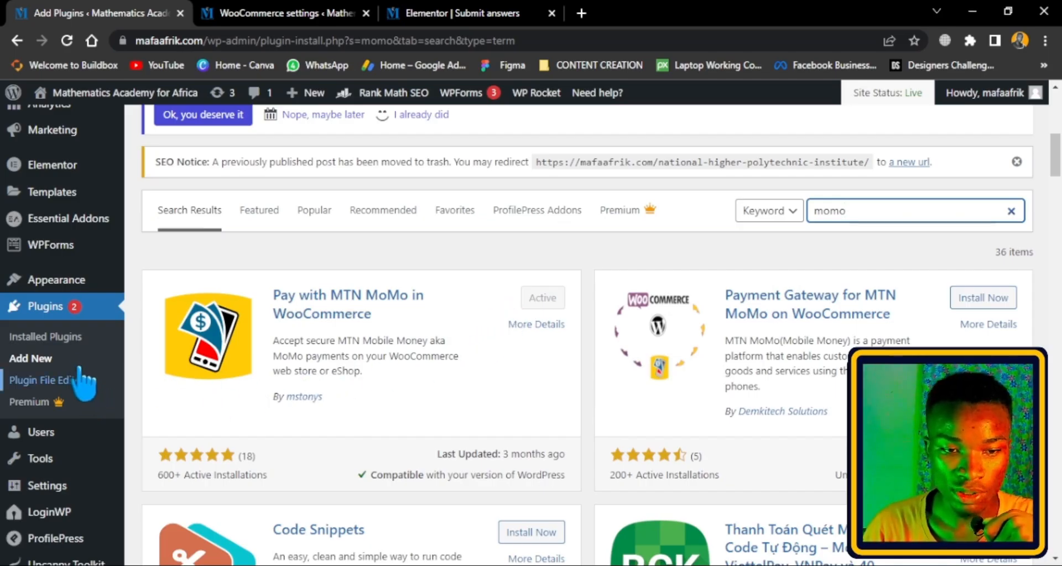
scroll(77, 310, down, 1)
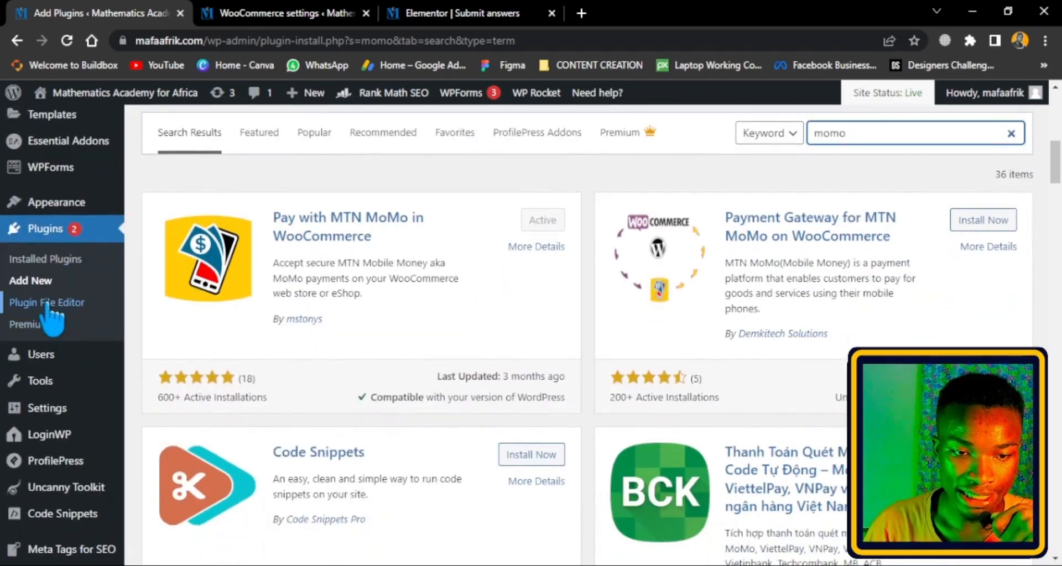
click(50, 261)
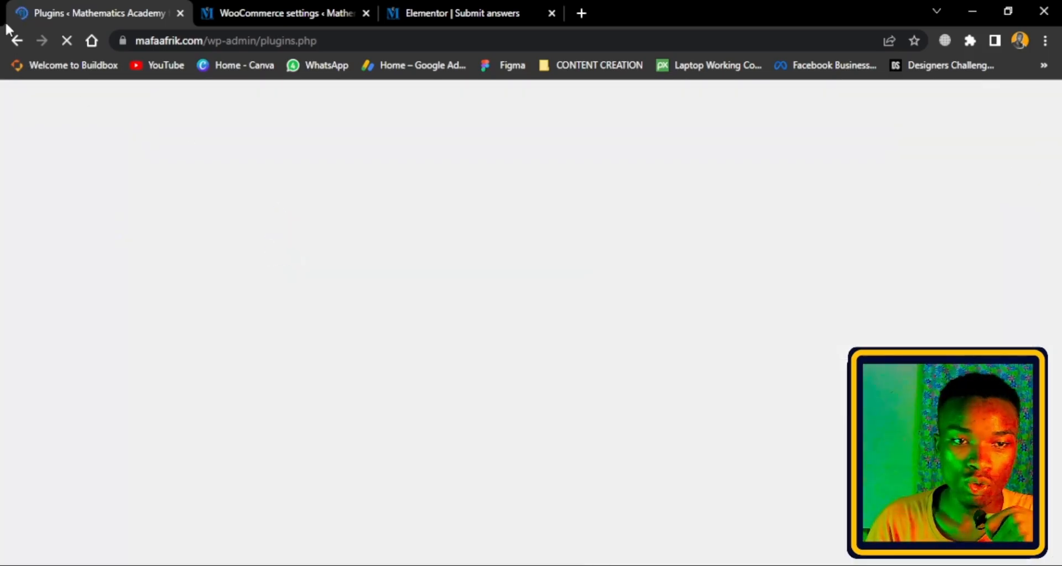
- Switch to the WooCommerce payment settings and examine the available payment methods and recommended payment extensions
click(271, 11)
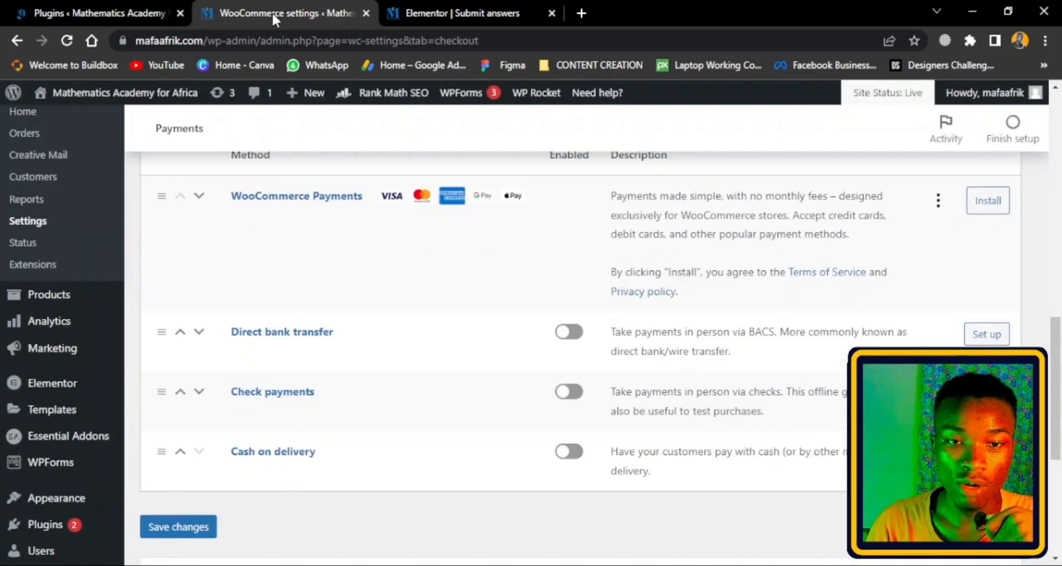
scroll(332, 360, up, 4)
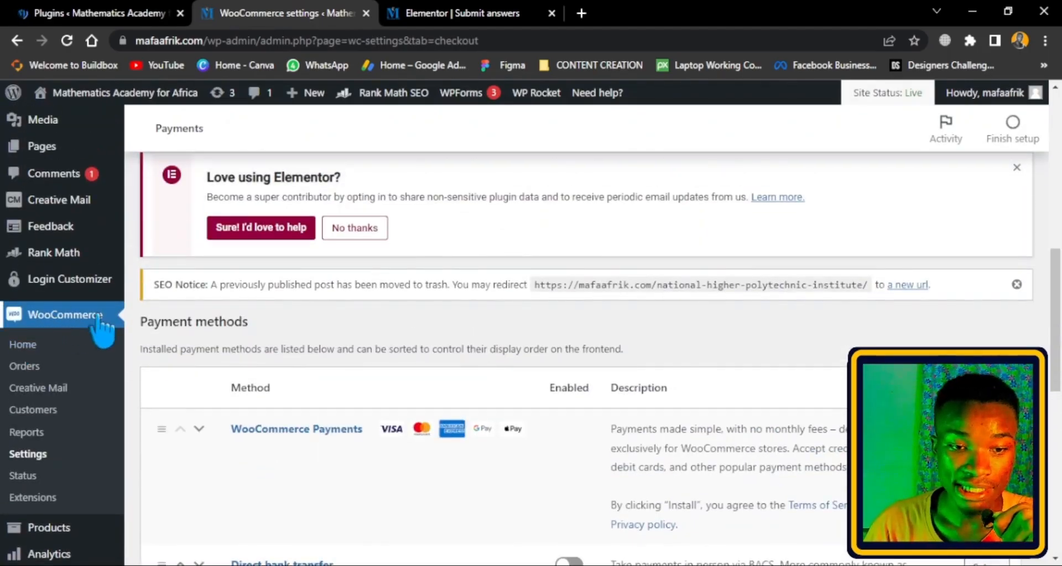
scroll(25, 243, down, 2)
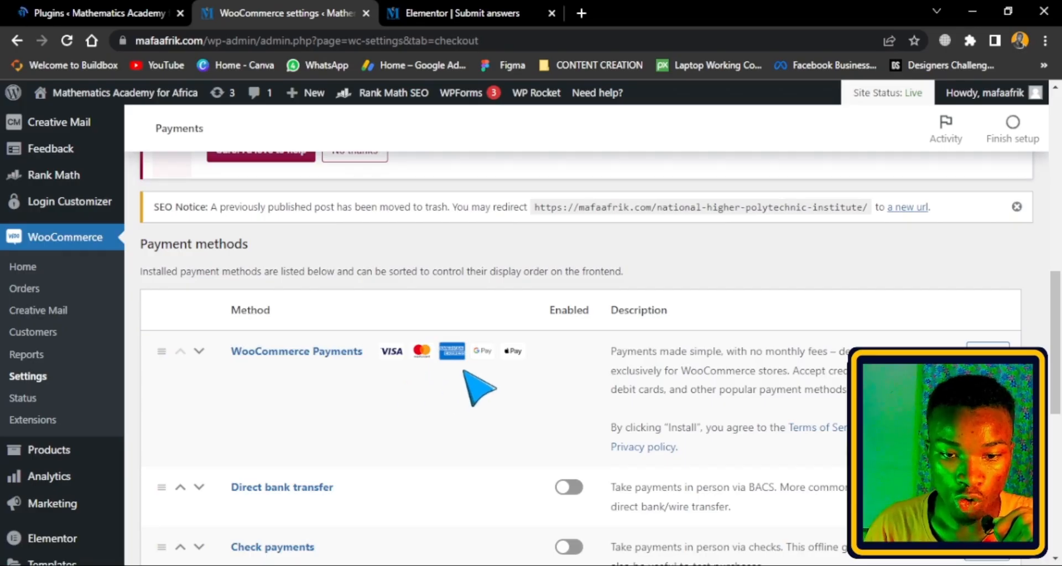
scroll(478, 390, down, 2)
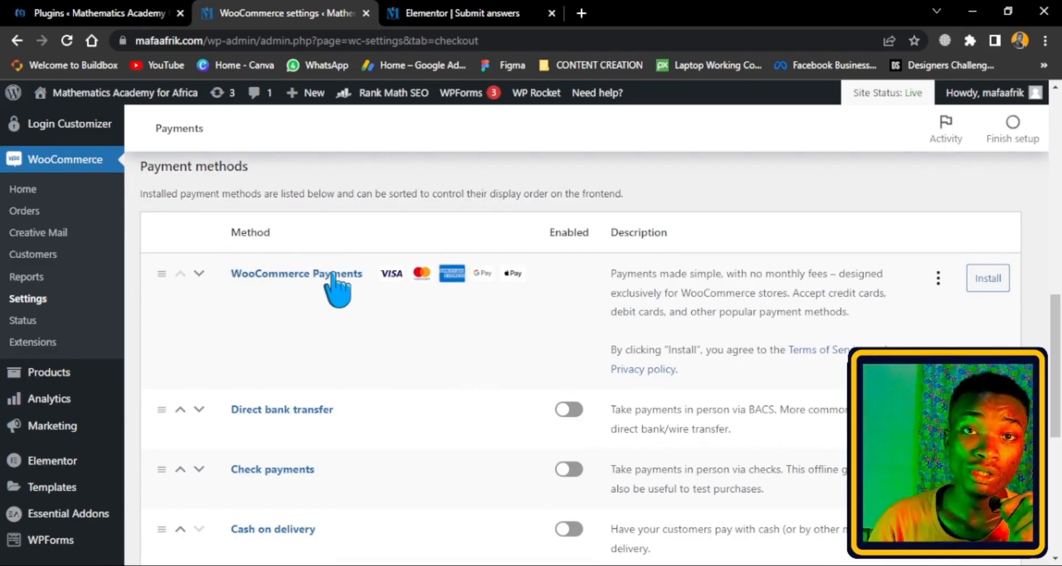
scroll(333, 277, up, 7)
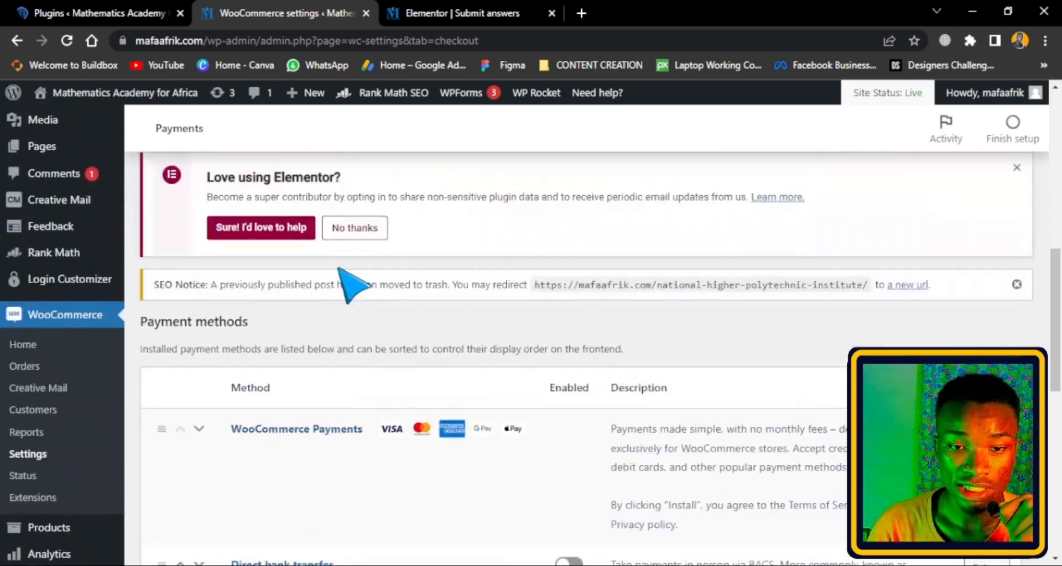
scroll(309, 283, down, 5)
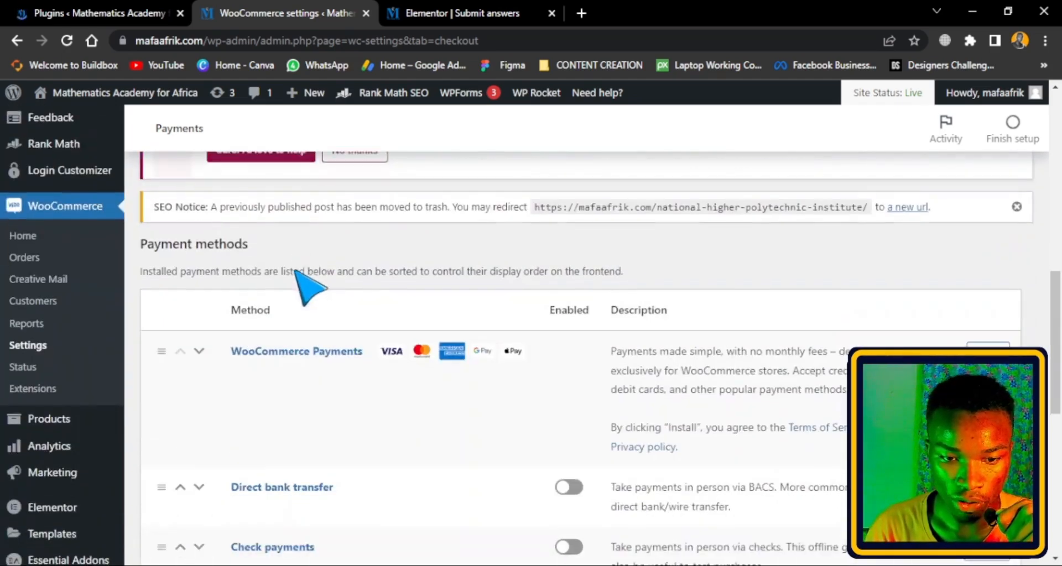
scroll(421, 314, up, 1)
scroll(410, 299, up, 6)
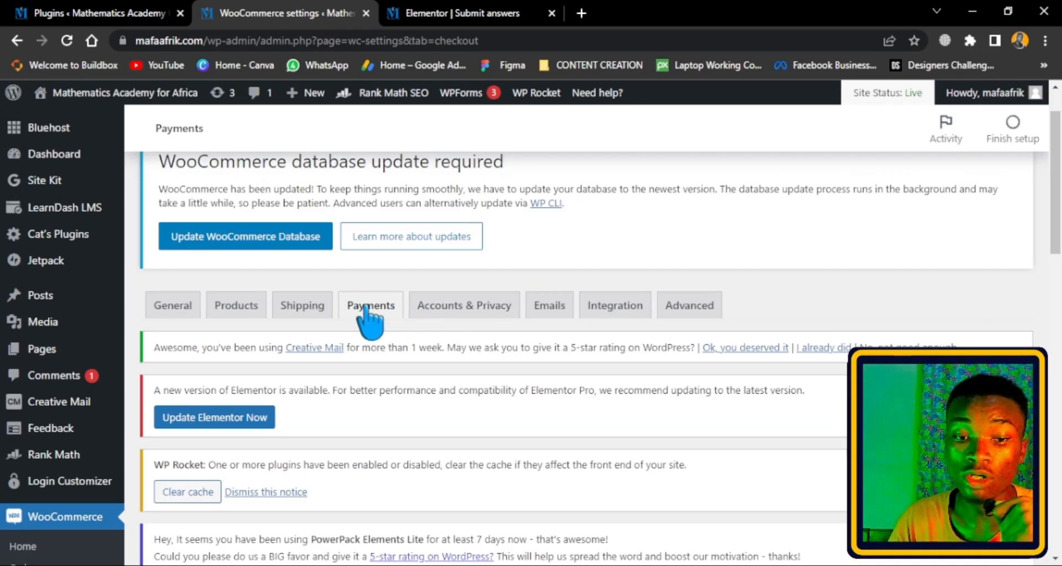
scroll(368, 321, down, 10)
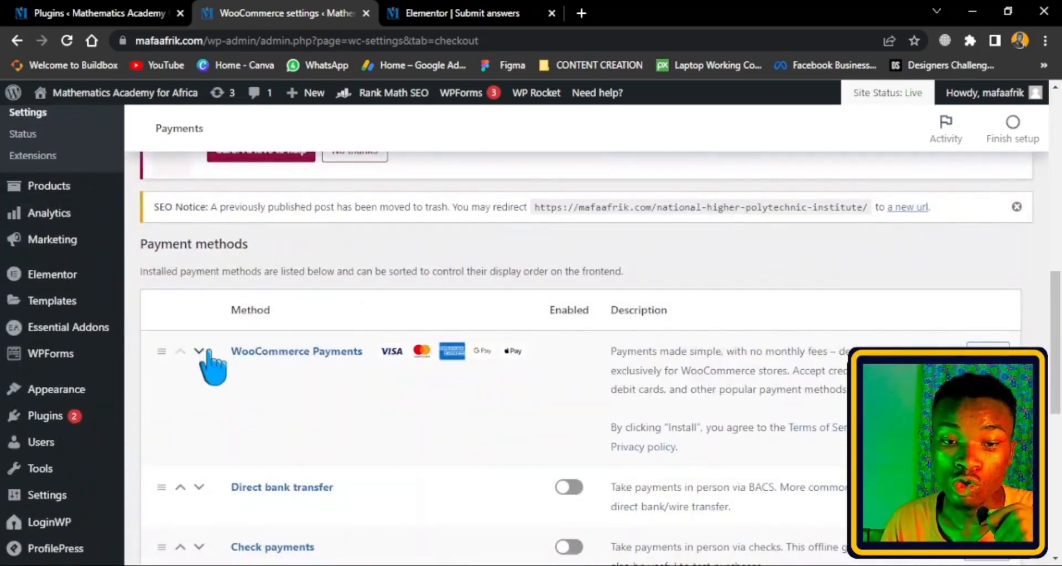
scroll(557, 381, down, 5)
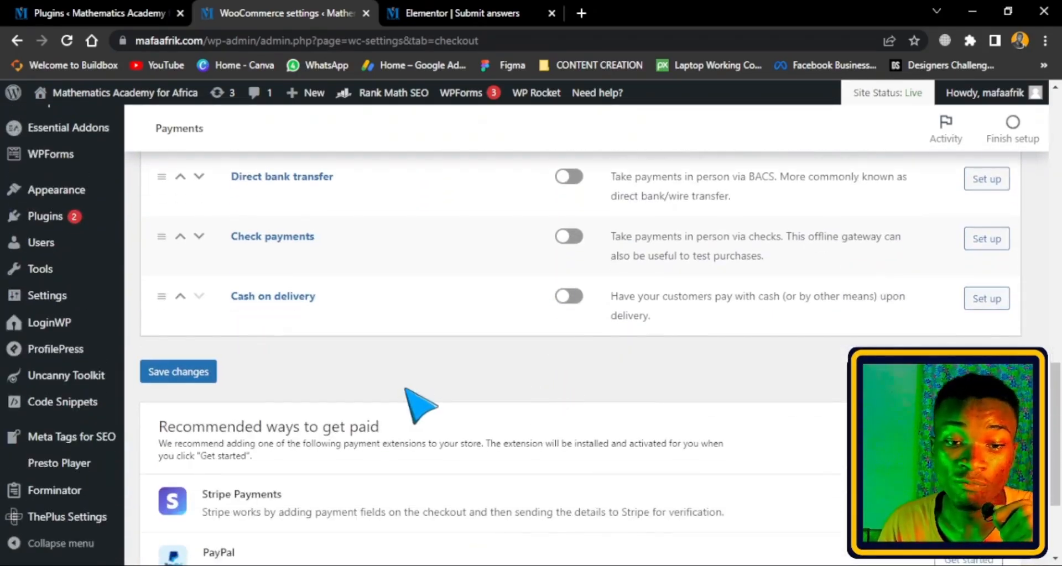
scroll(415, 404, up, 4)
scroll(437, 316, up, 2)
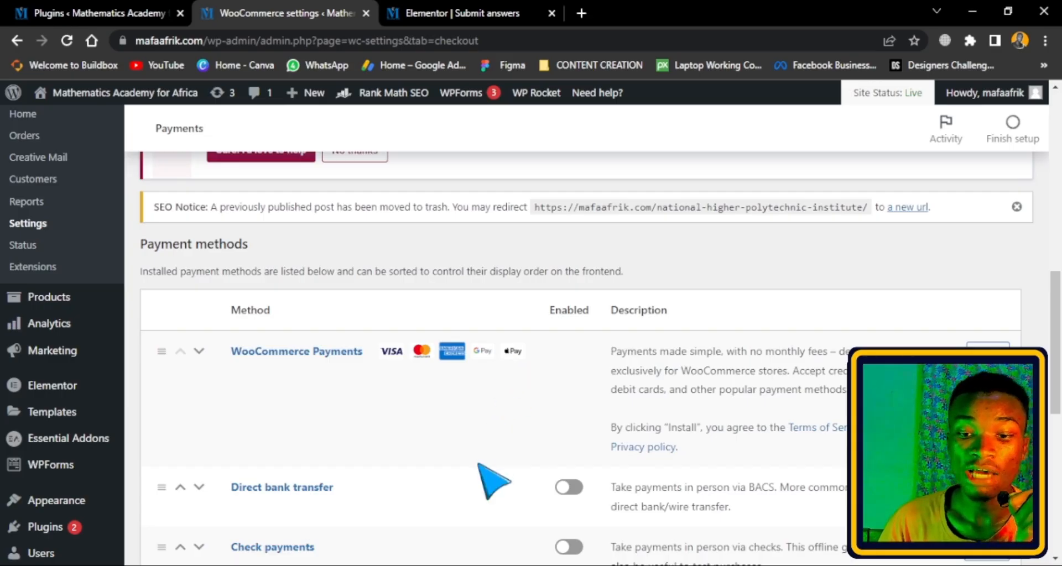
- Enable the direct bank transfer payment method and open its setup page
scroll(490, 480, down, 1)
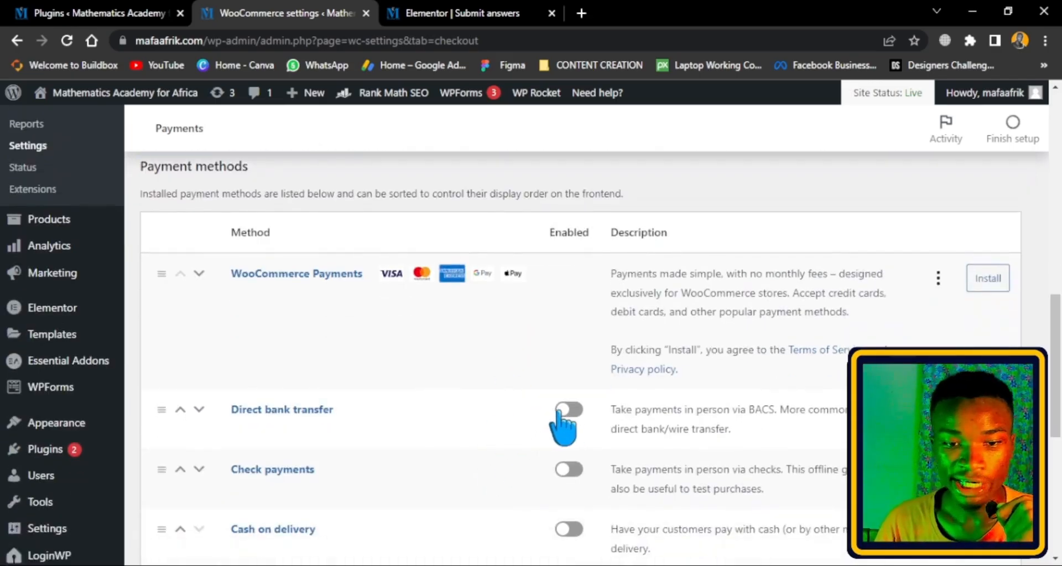
scroll(415, 426, down, 2)
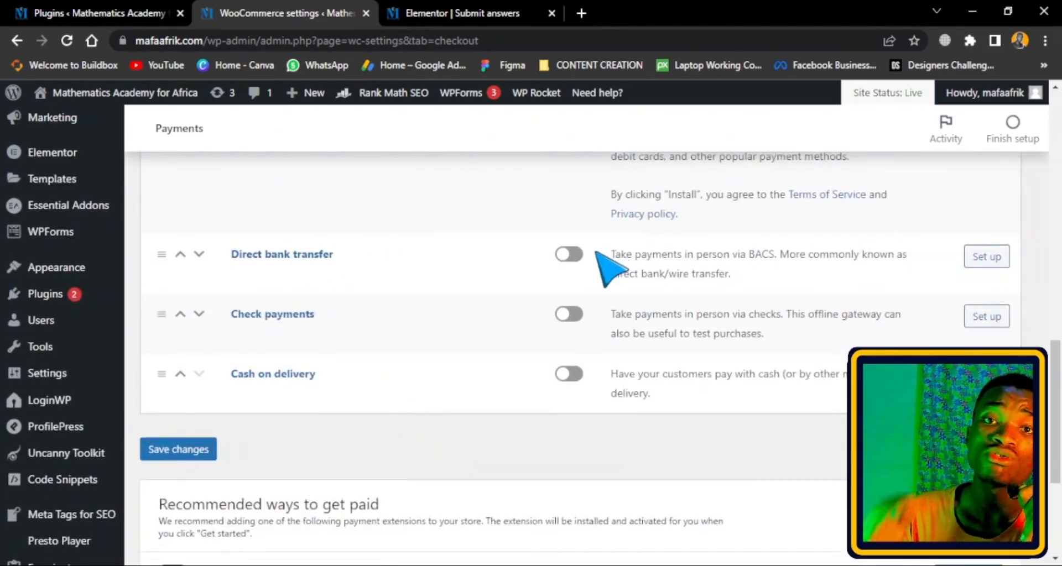
click(564, 256)
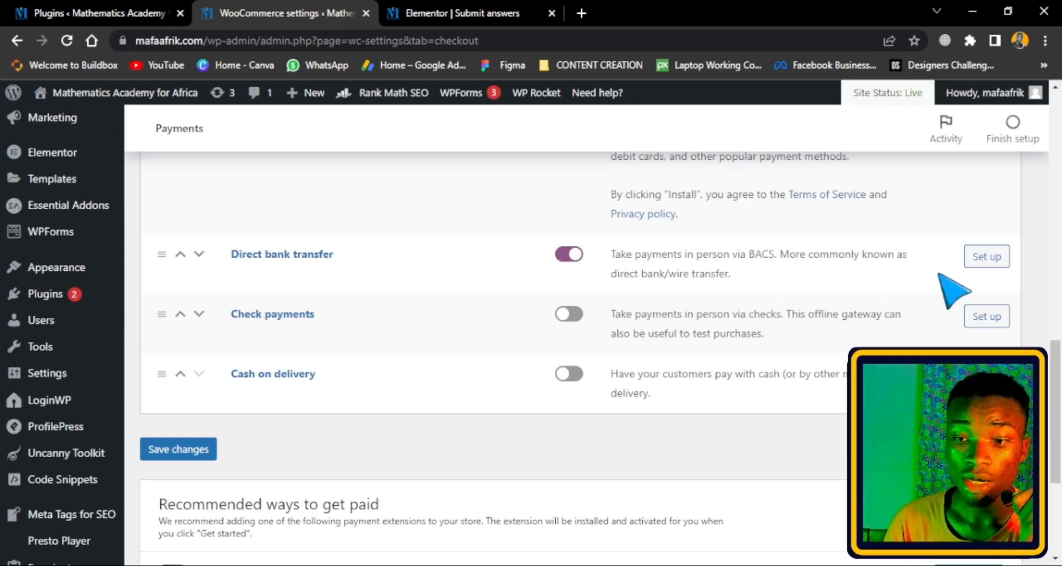
click(986, 258)
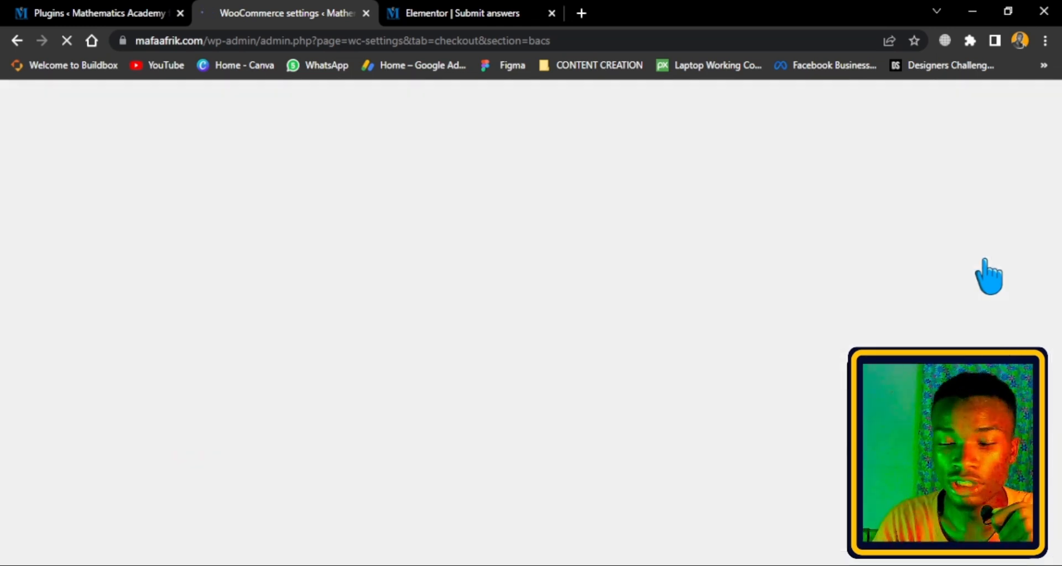
- Add another blank row to the bank transfer account details and start editing the first row's account name
scroll(471, 321, down, 2)
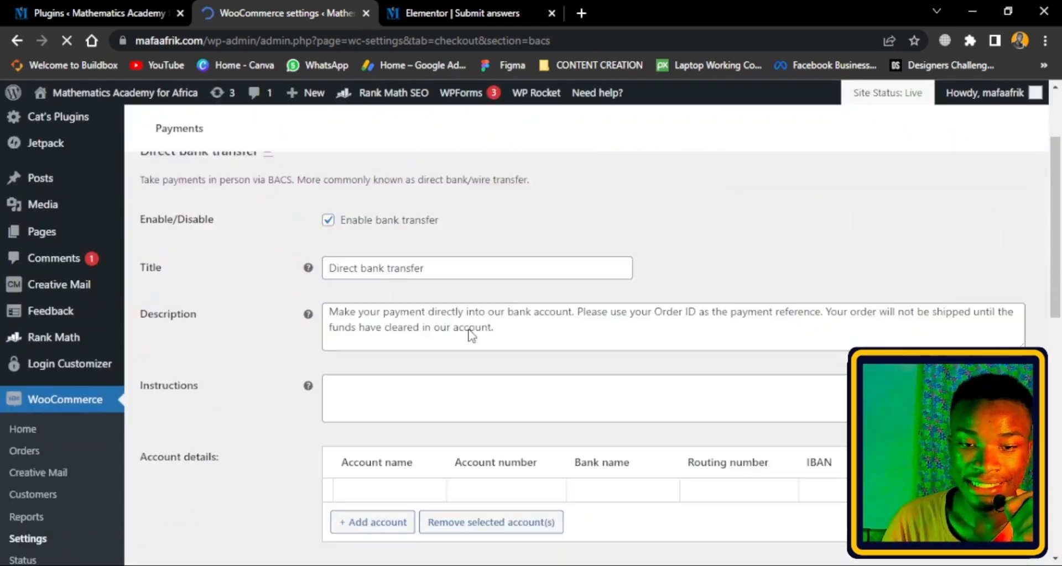
scroll(472, 336, down, 1)
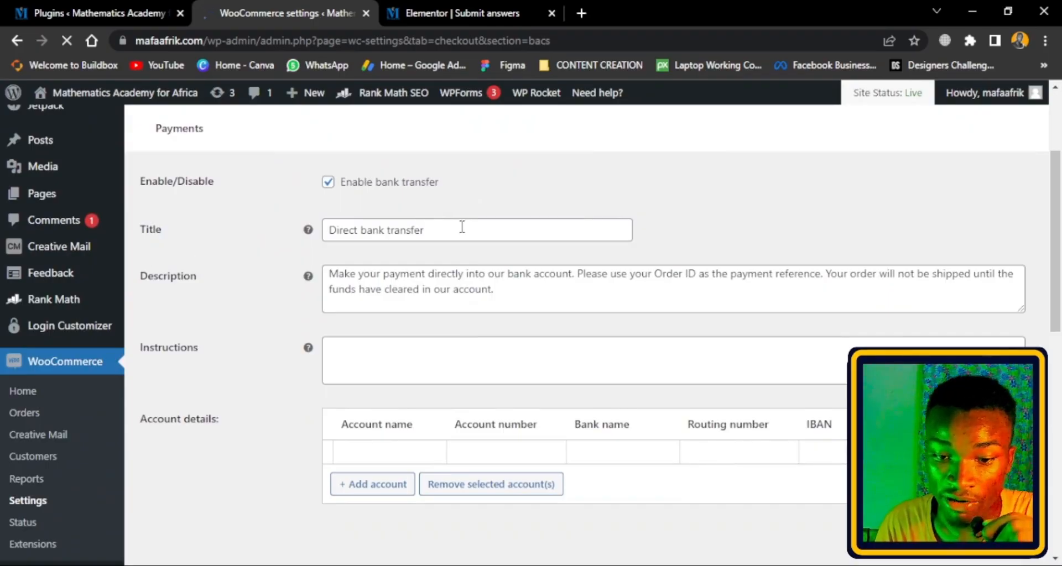
scroll(466, 233, up, 3)
scroll(426, 296, down, 4)
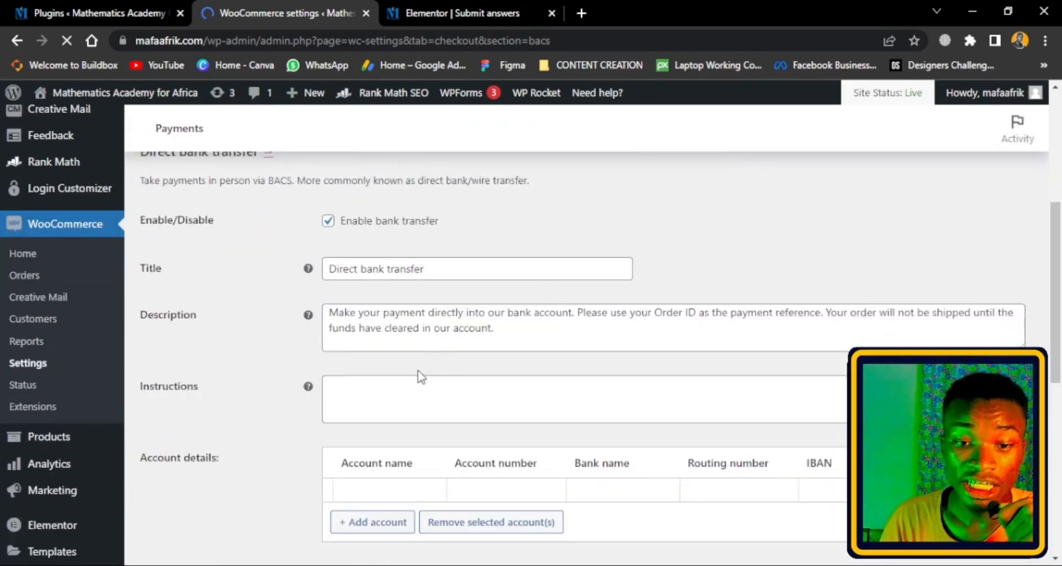
scroll(389, 391, up, 8)
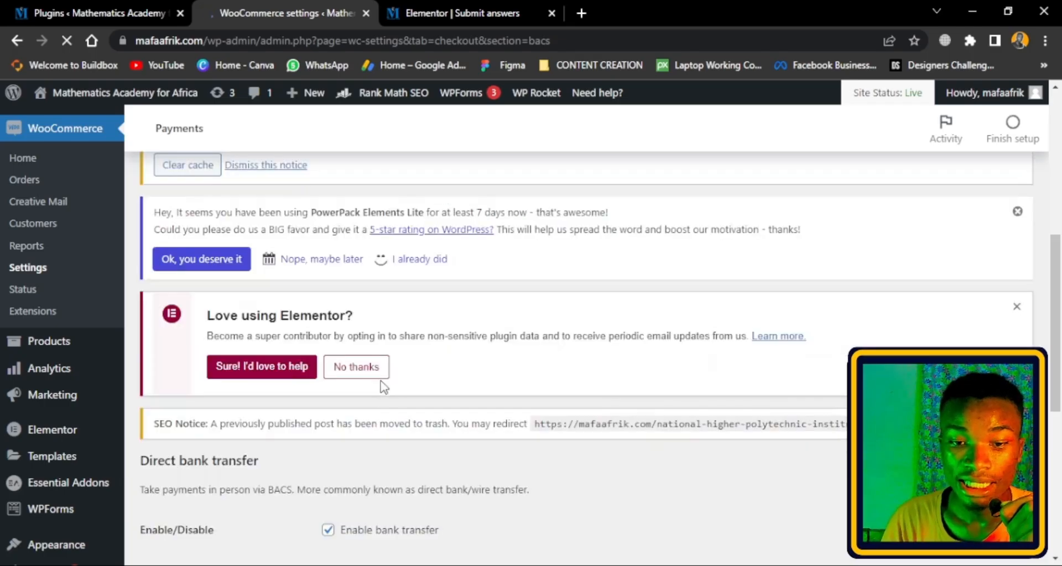
scroll(390, 393, down, 6)
scroll(390, 340, down, 2)
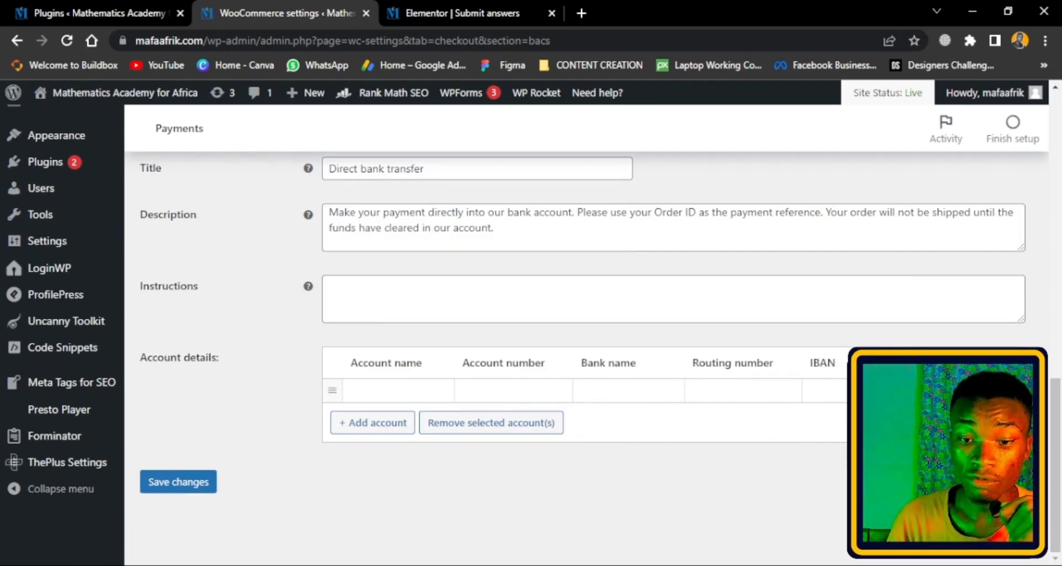
click(369, 424)
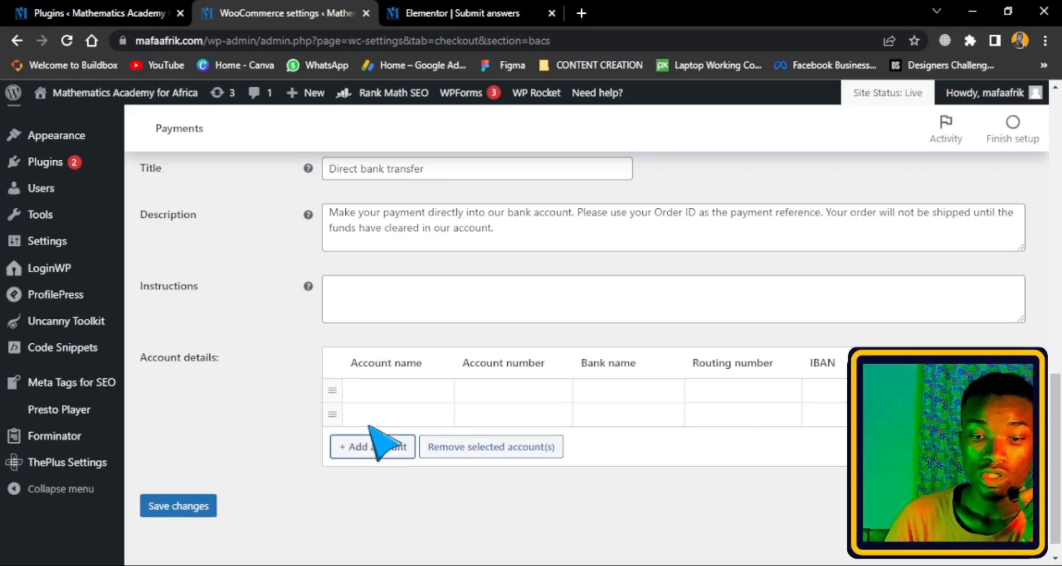
click(378, 396)
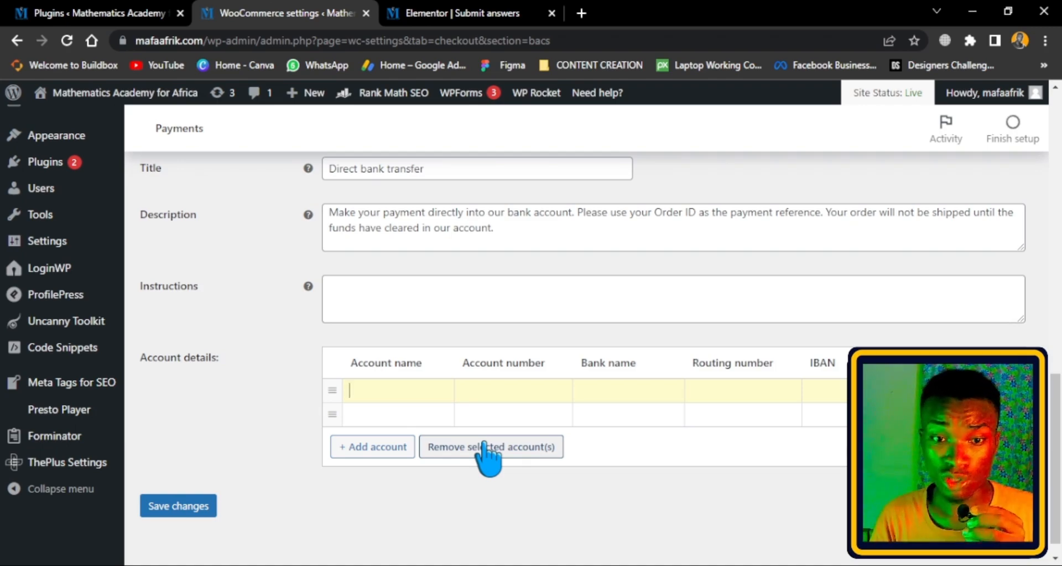
- Reload the direct bank transfer settings page
scroll(492, 457, up, 10)
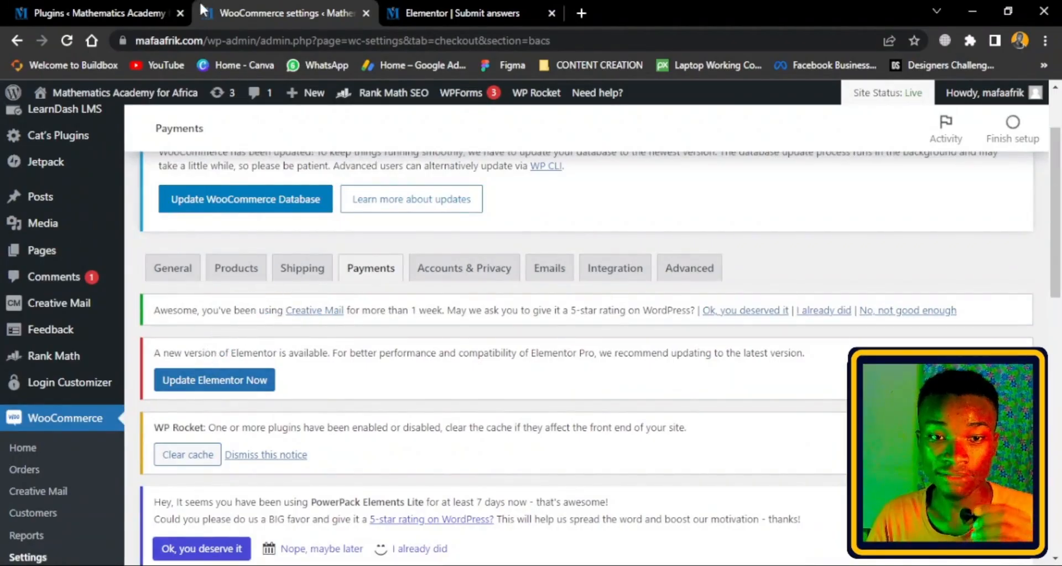
click(70, 40)
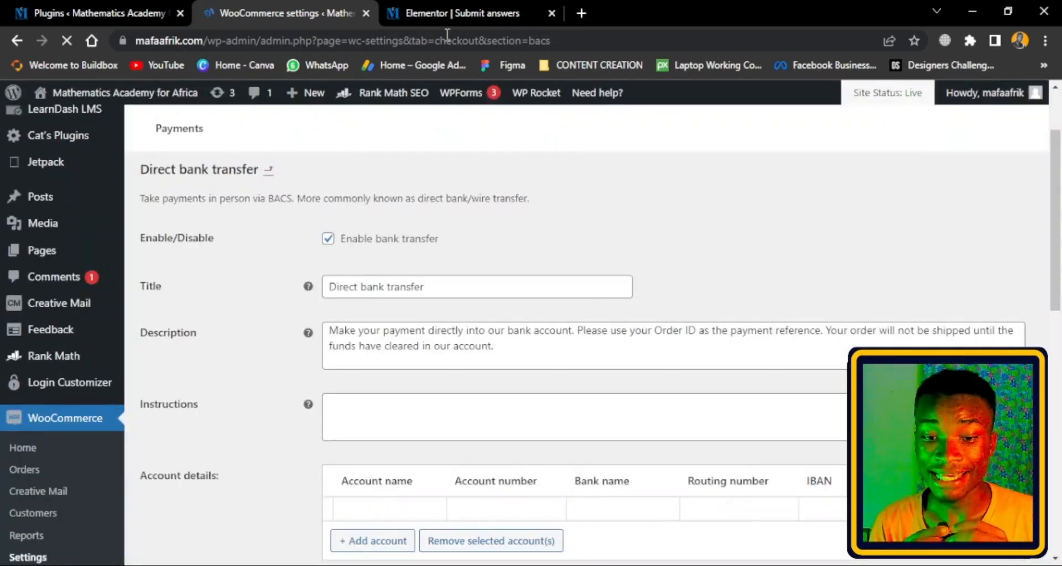
mouse_move(306, 93)
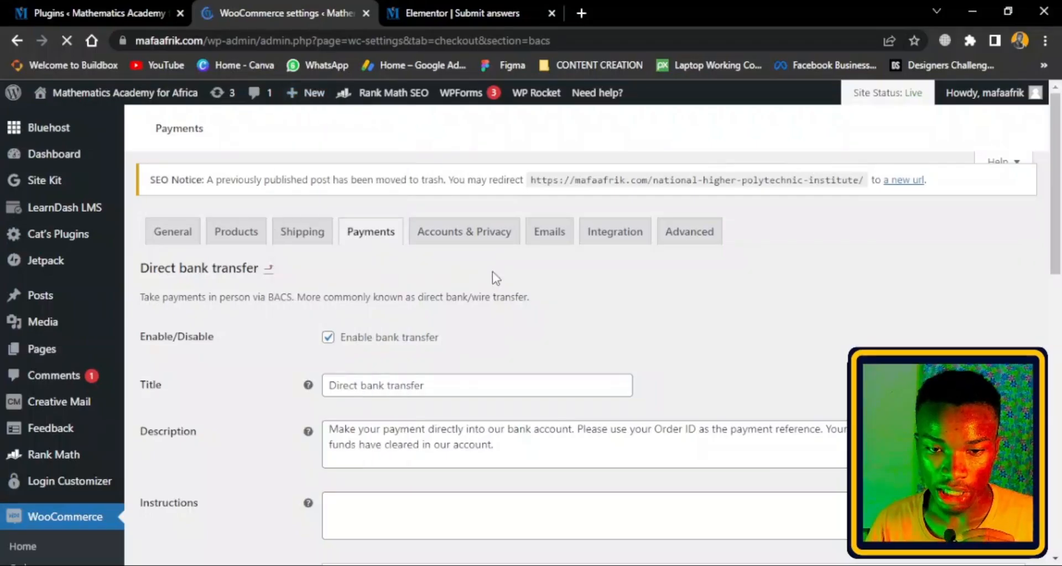
- Return to the list of payment methods and disable direct bank transfer
click(371, 232)
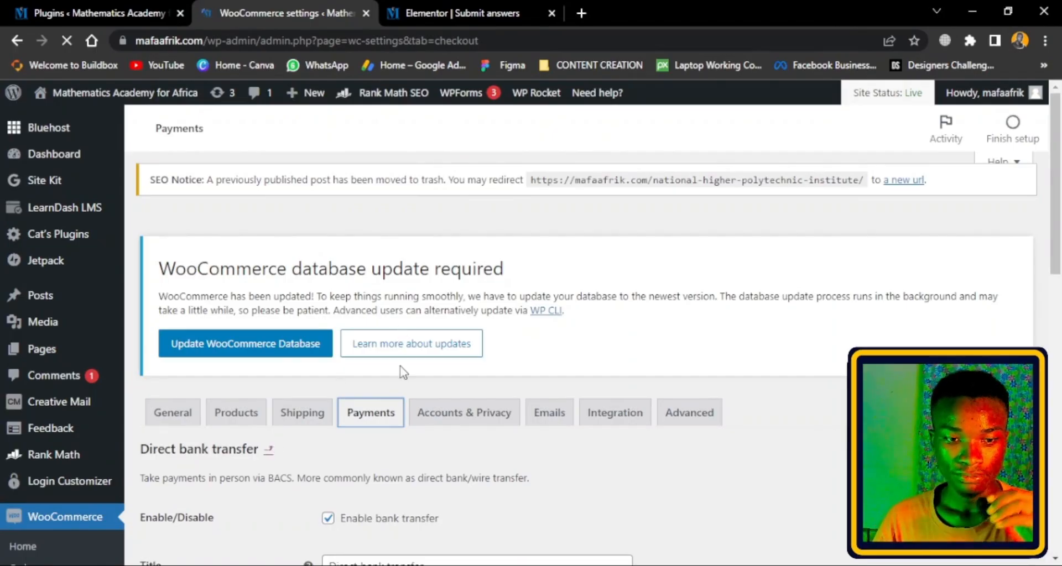
scroll(83, 310, down, 5)
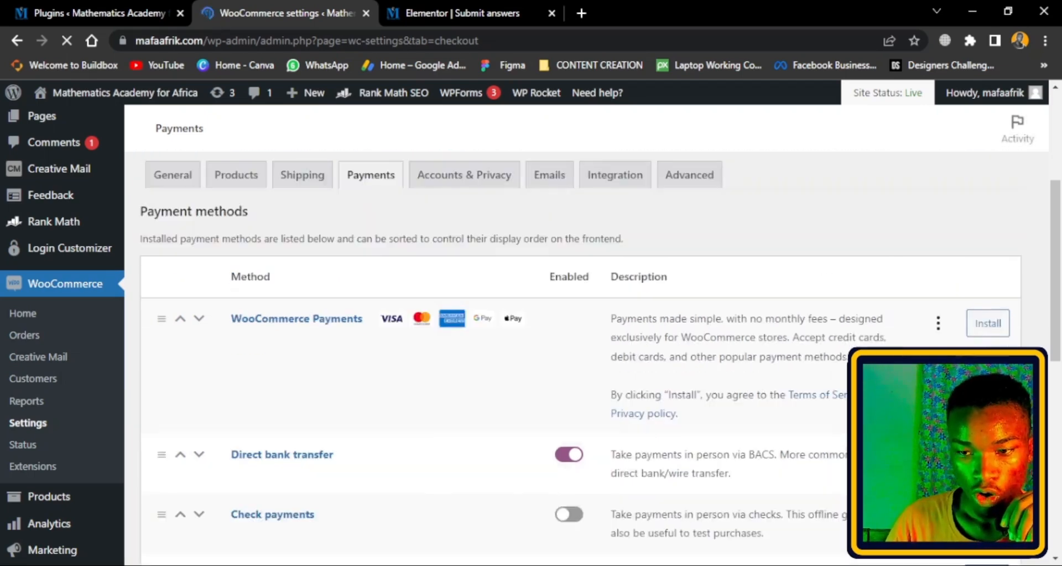
scroll(481, 347, down, 5)
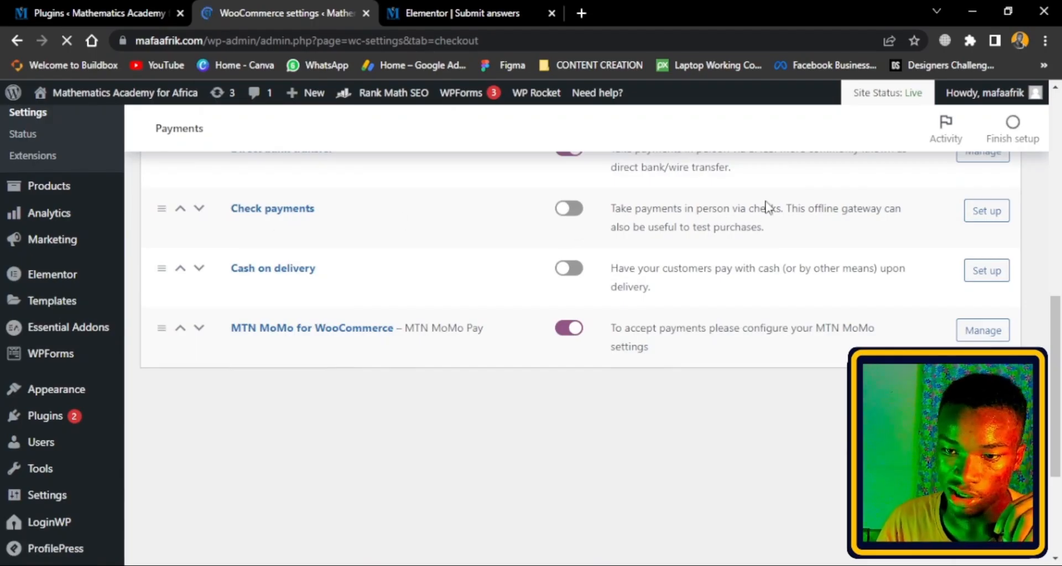
scroll(841, 332, down, 5)
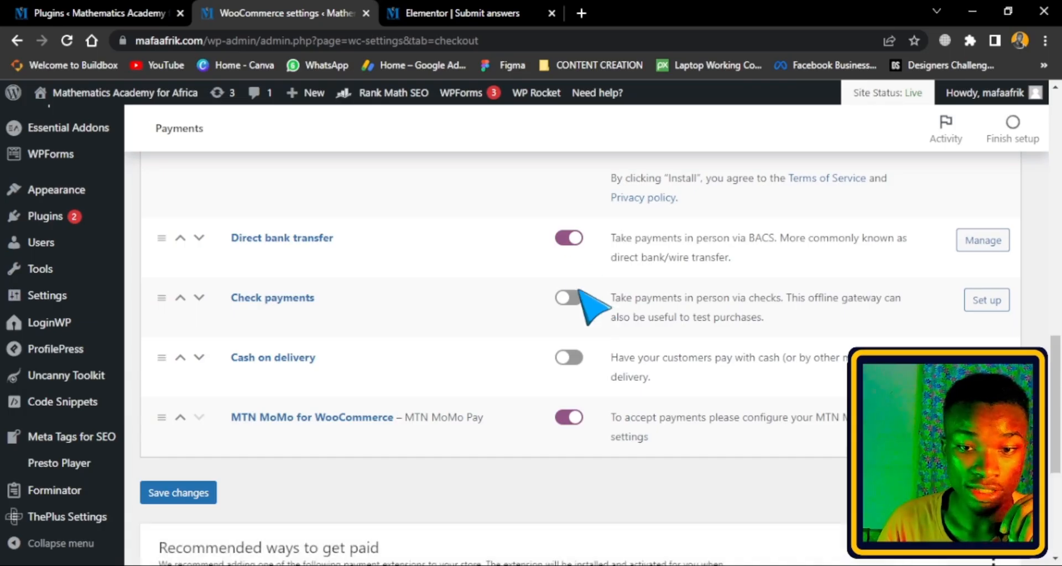
click(569, 238)
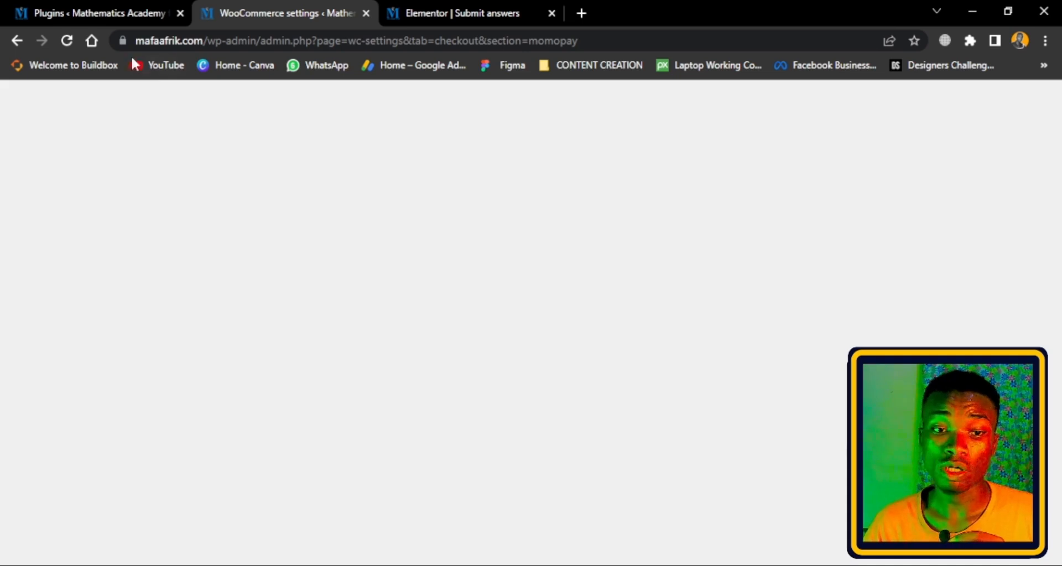
- Reload the MTN MoMo for WooCommerce settings page and examine its merchant email address, merchant name and phone number fields
click(66, 41)
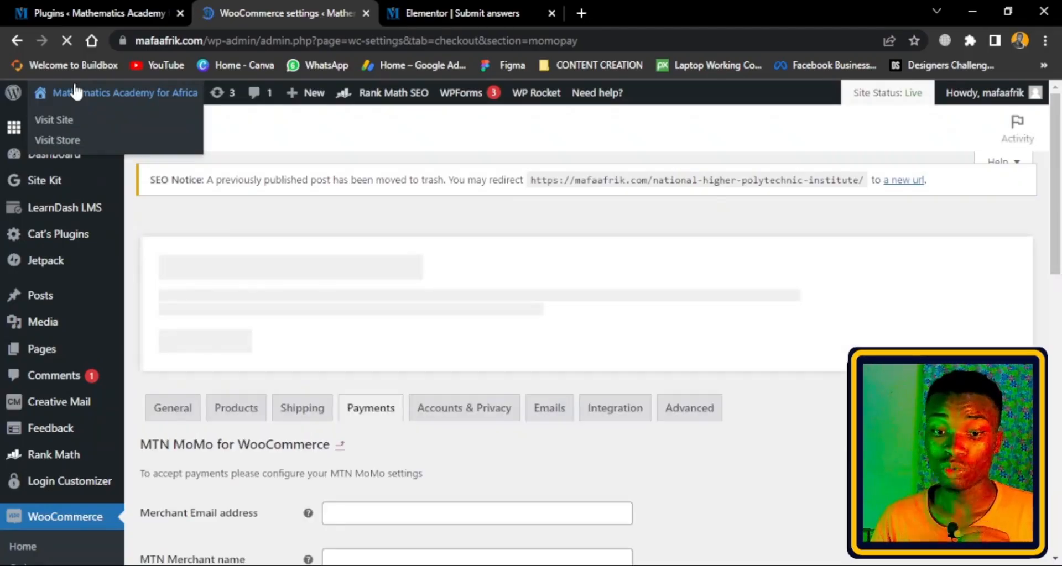
scroll(206, 450, down, 3)
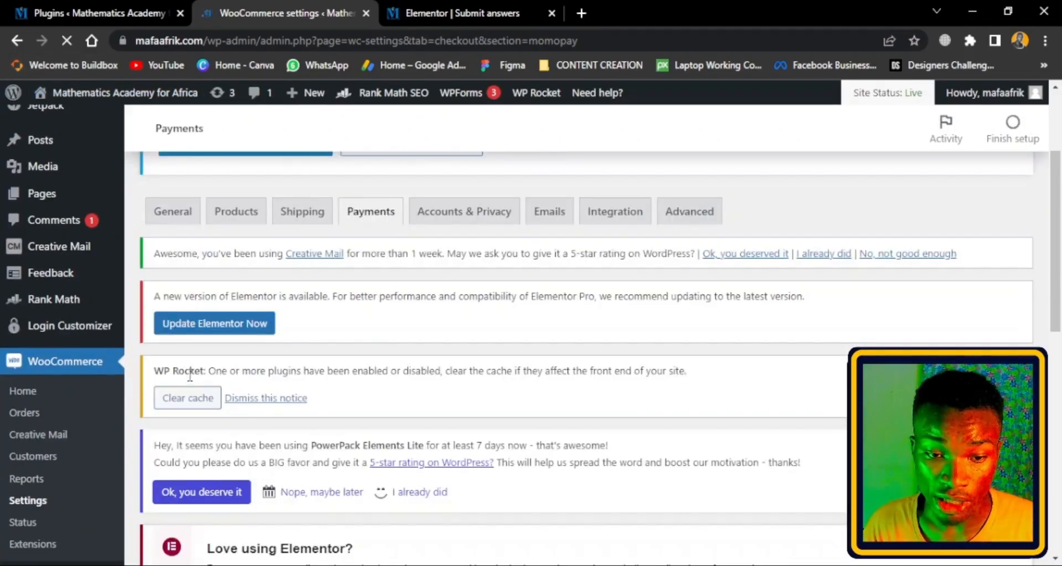
scroll(230, 487, down, 3)
scroll(230, 485, down, 3)
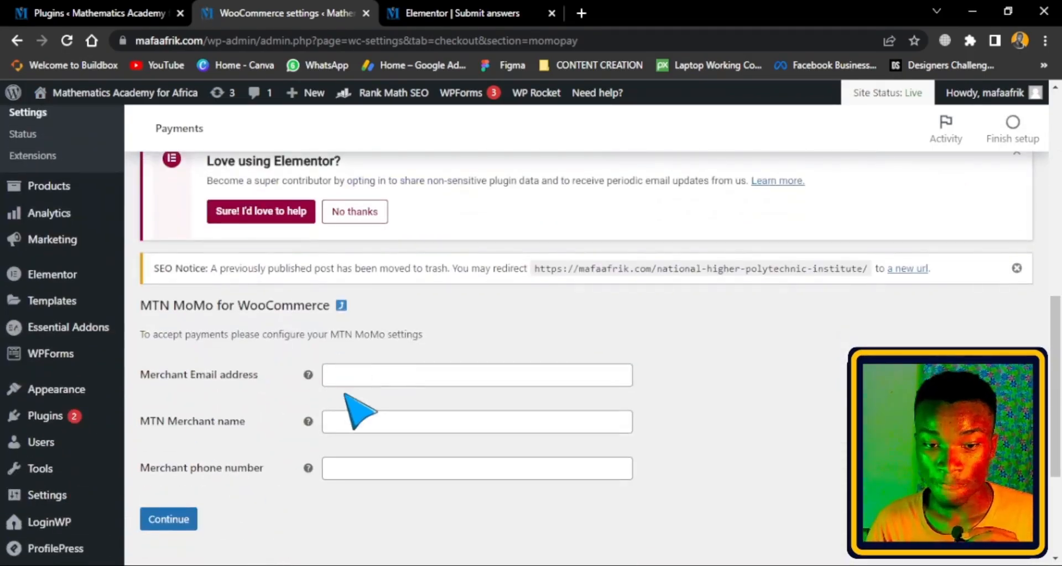
click(358, 374)
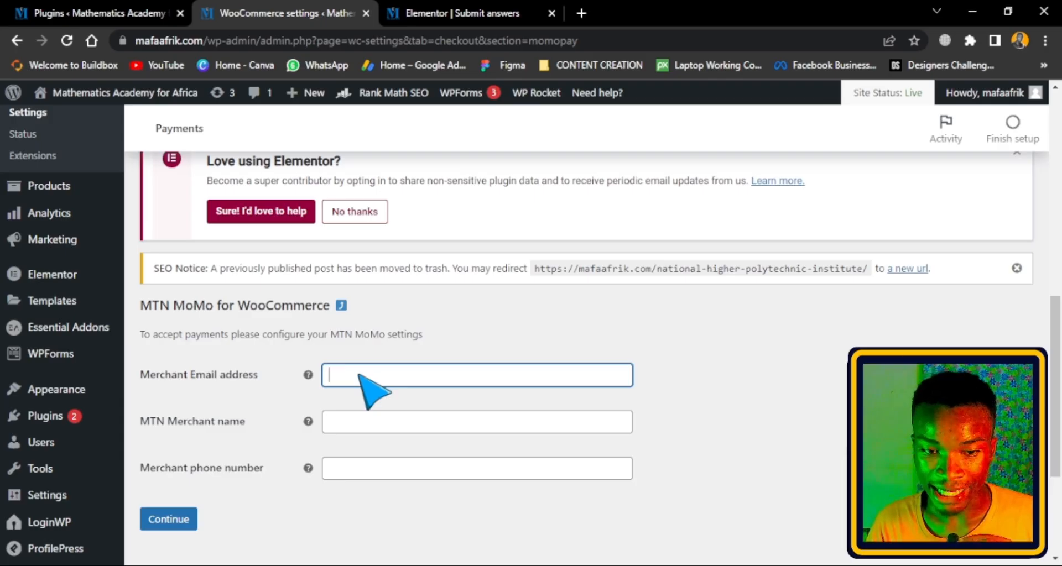
click(248, 438)
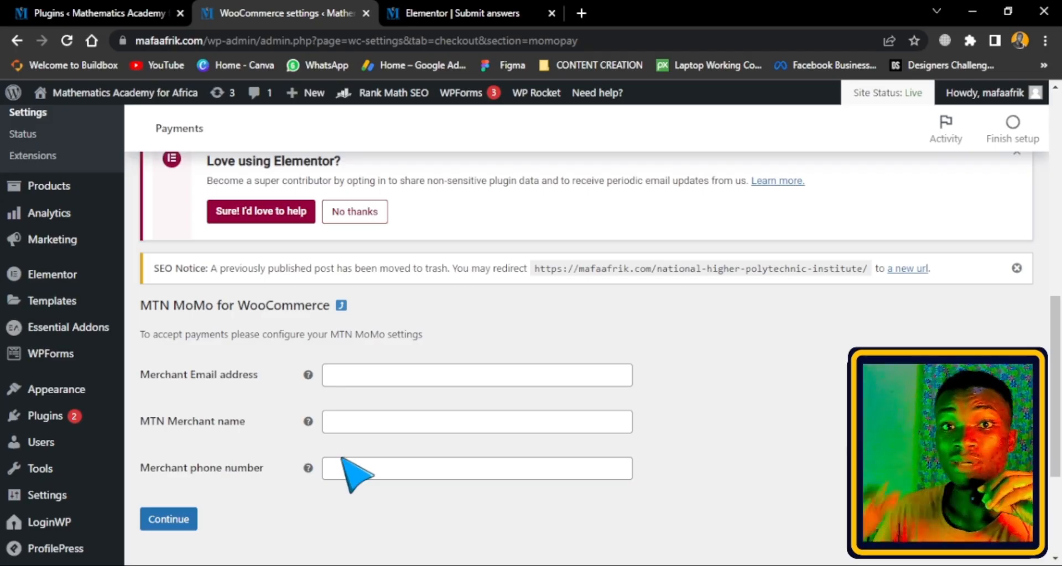
scroll(359, 475, down, 1)
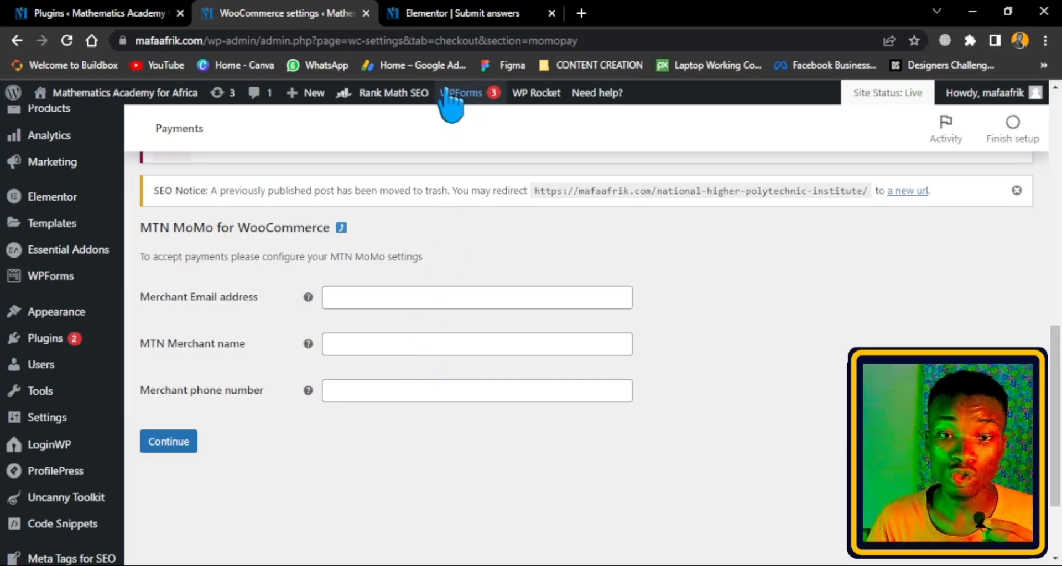
click(443, 8)
click(326, 12)
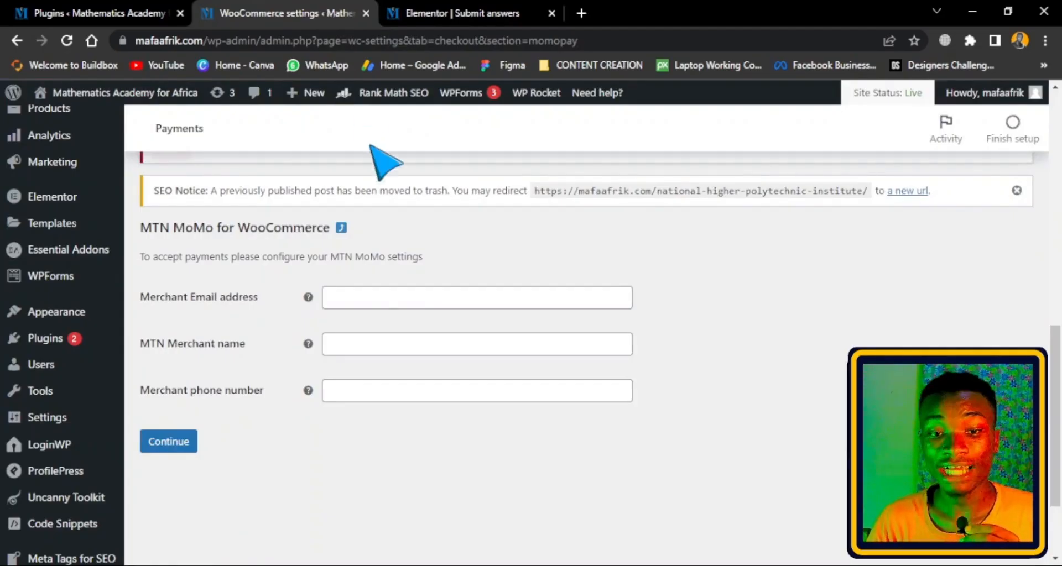
- Go back from the MTN MoMo settings to the payment methods list and look over the available methods
scroll(371, 147, up, 3)
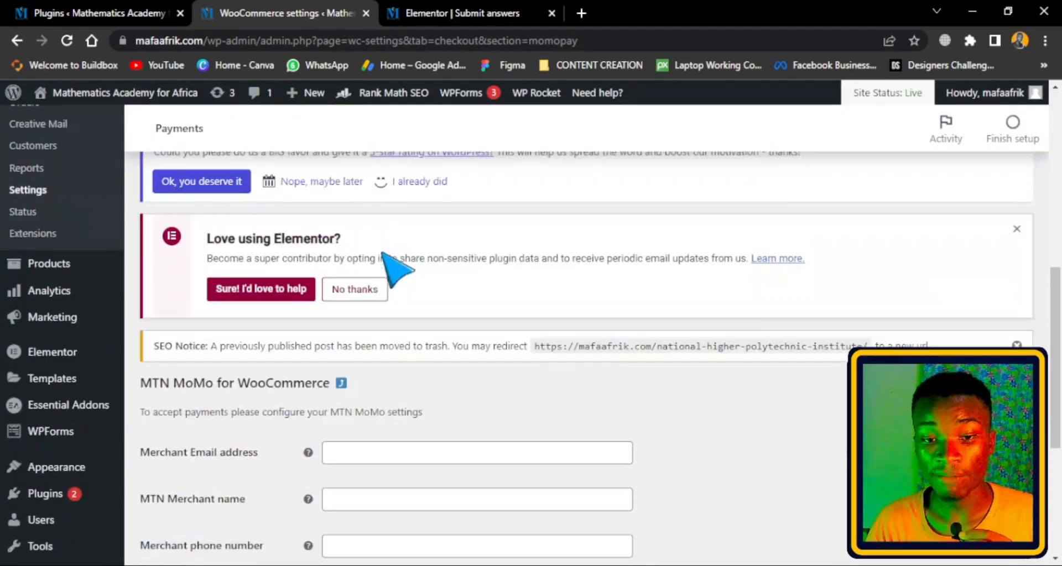
click(341, 384)
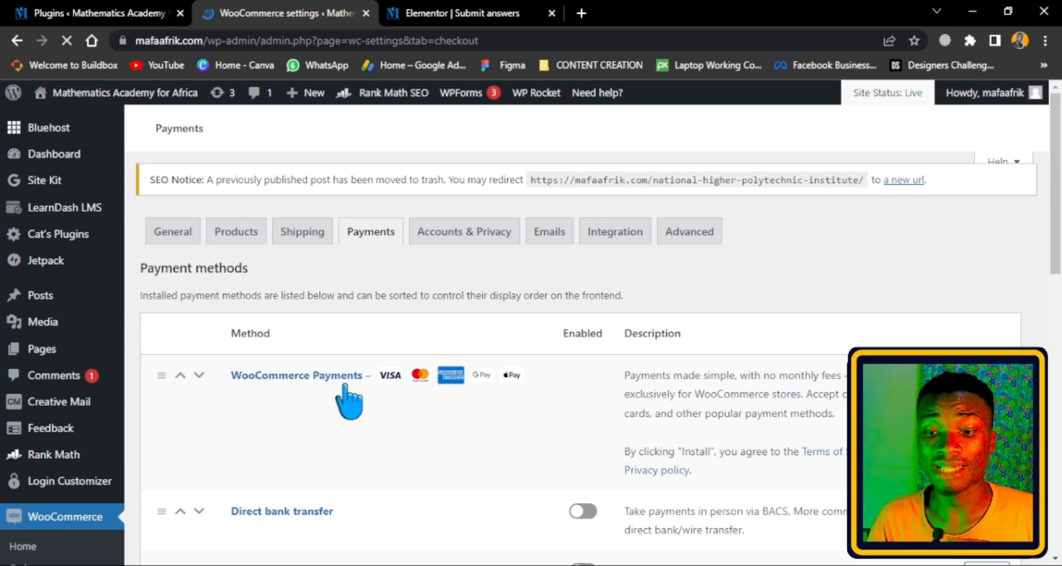
scroll(550, 434, down, 3)
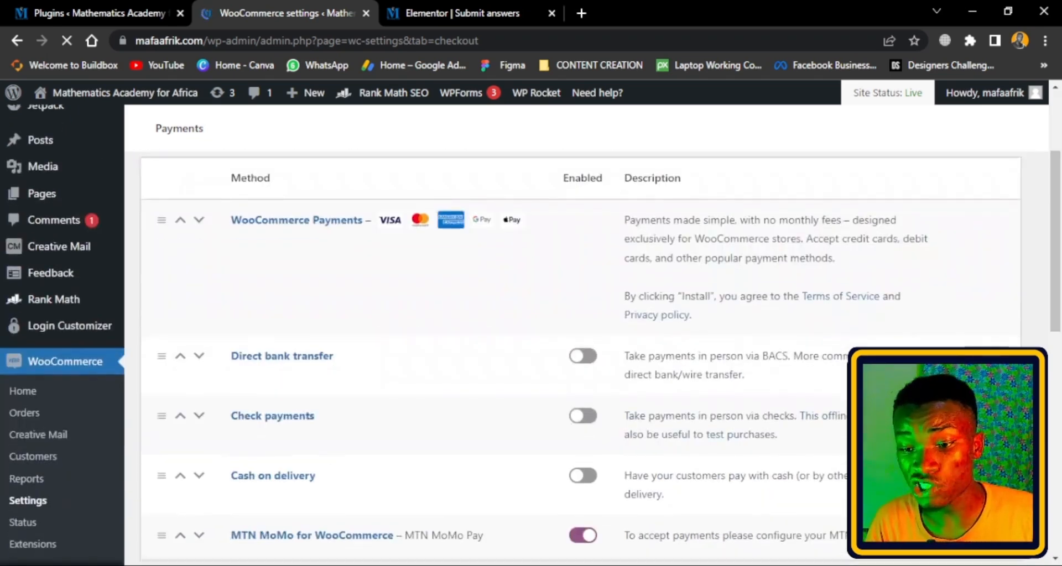